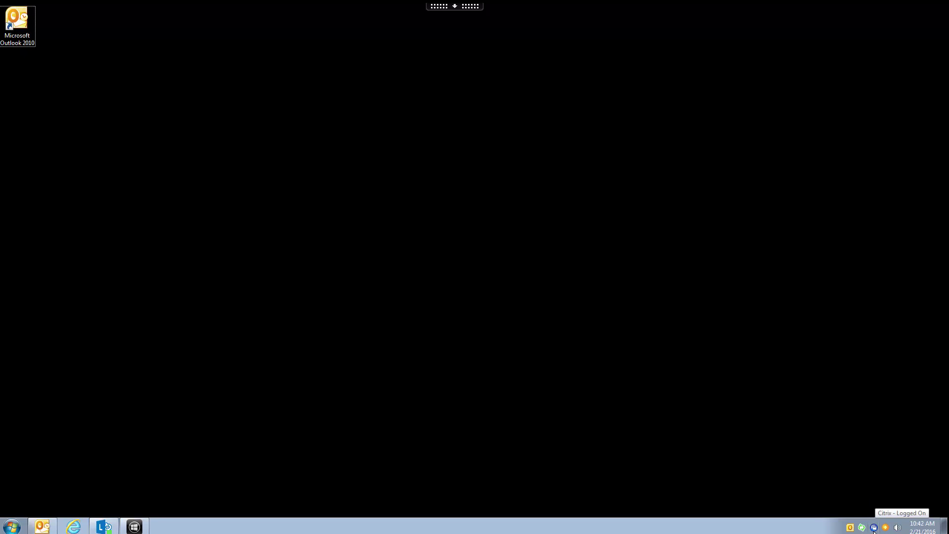
# Step: From the Citrix tray menu, reveal BLDIH Desktop PVS under Desktops > NonProd
pyautogui.click(874, 528)
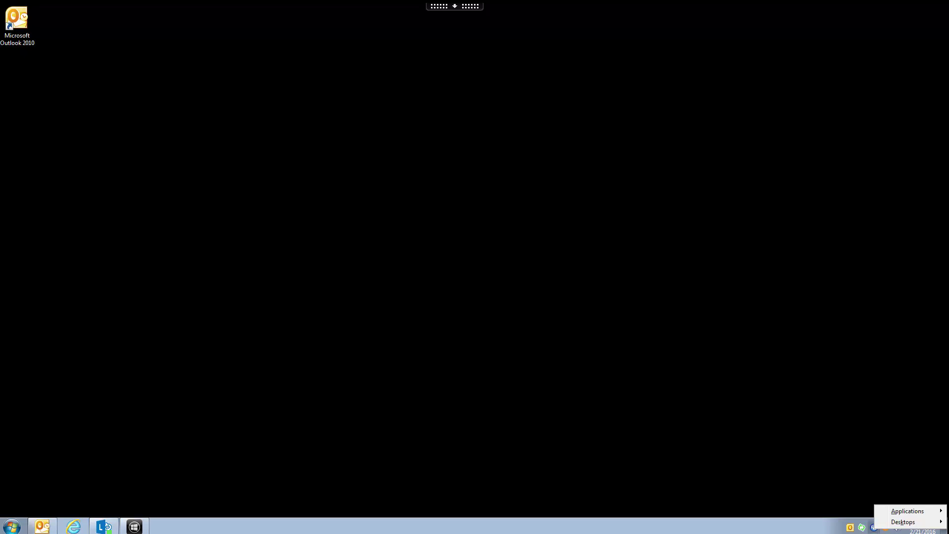
pyautogui.moveTo(897, 527)
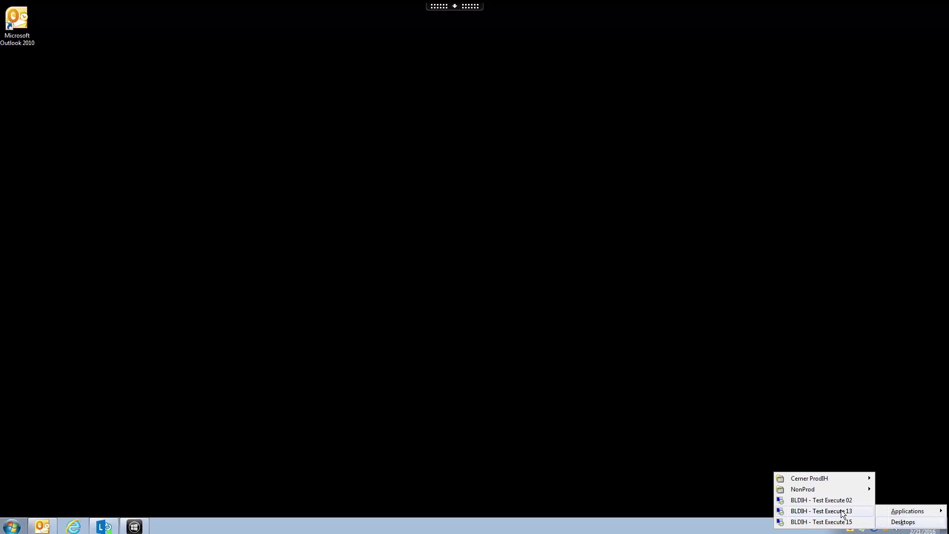
pyautogui.moveTo(827, 490)
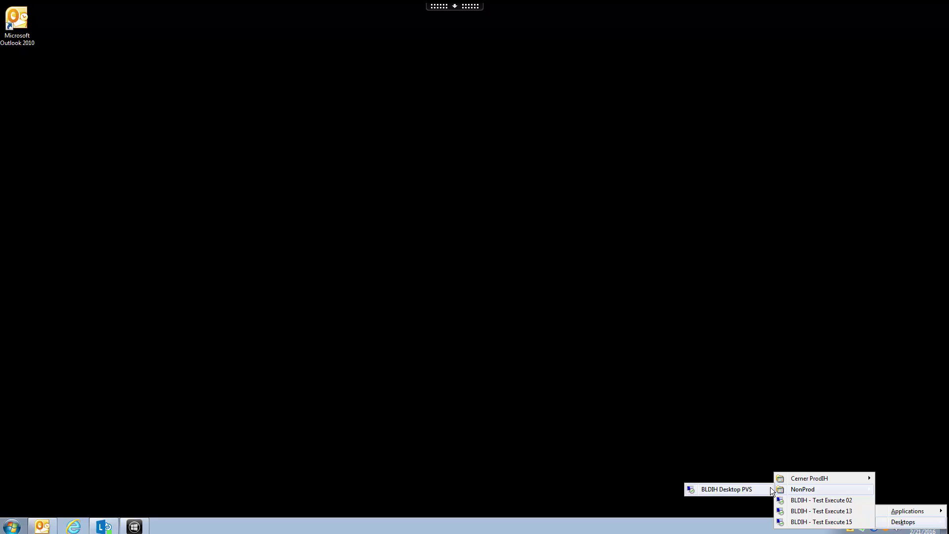
pyautogui.moveTo(806, 478)
# Step: Launch the BLDIH Desktop PVS remote desktop and bring its viewer onto the screen
pyautogui.click(114, 445)
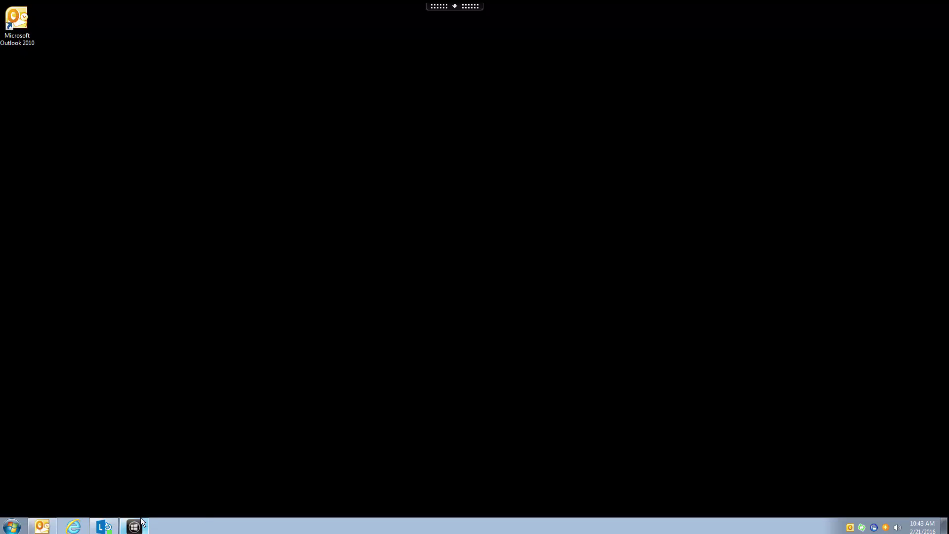
pyautogui.moveTo(144, 526)
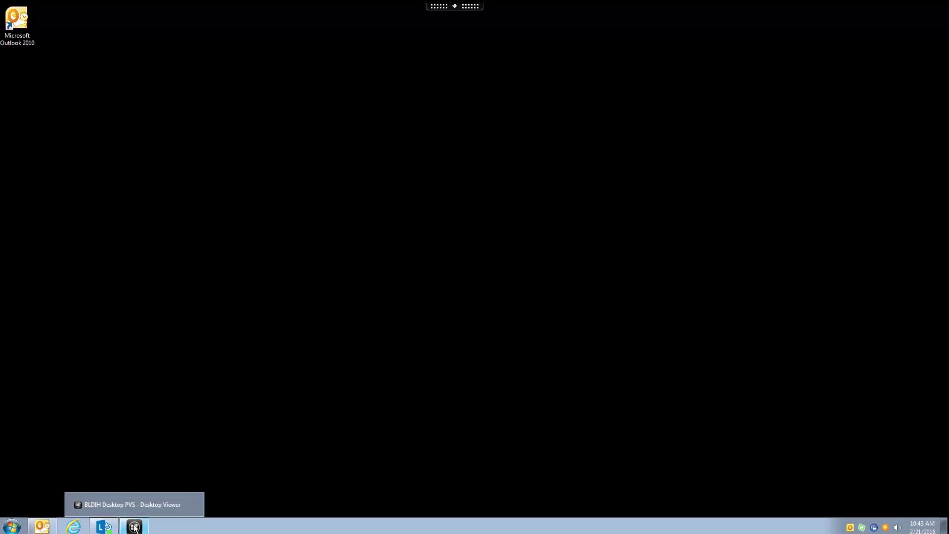
pyautogui.click(134, 526)
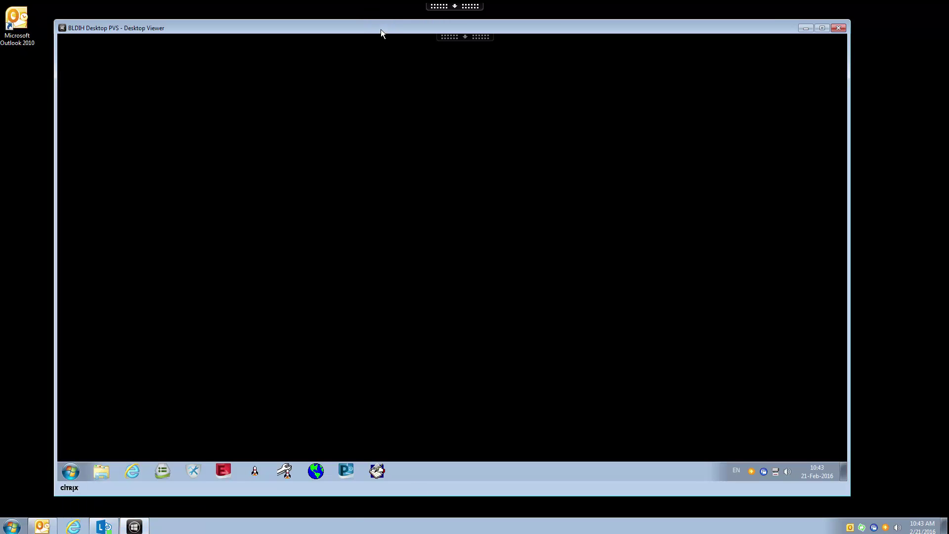
pyautogui.moveTo(381, 29); pyautogui.dragTo(392, 33)
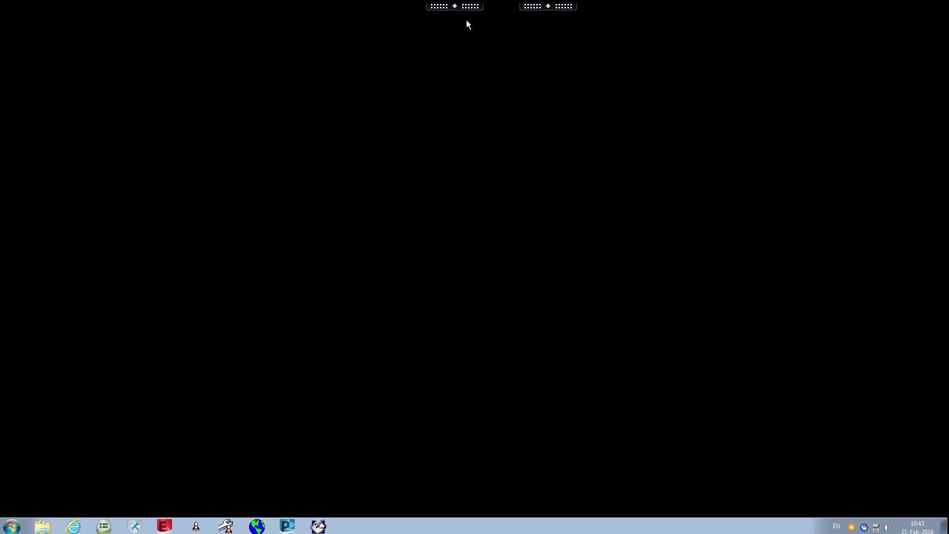
# Step: Switch the remote session from full screen to a window, then reposition and enlarge it
pyautogui.click(562, 7)
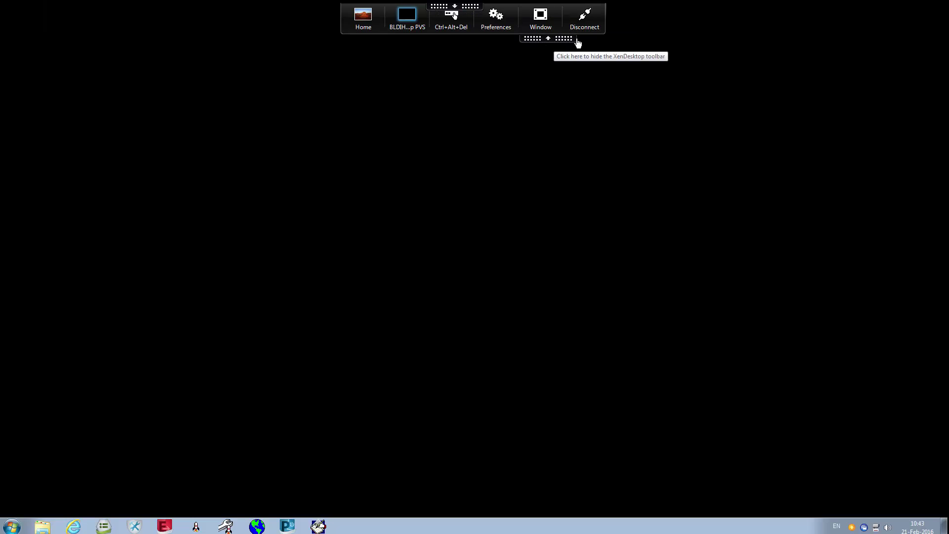
pyautogui.click(546, 21)
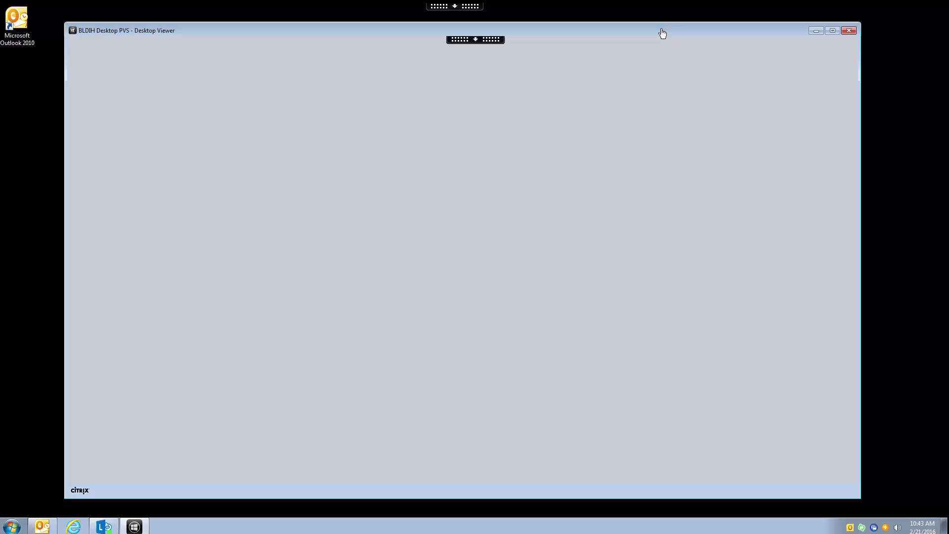
pyautogui.moveTo(662, 33); pyautogui.dragTo(741, 40)
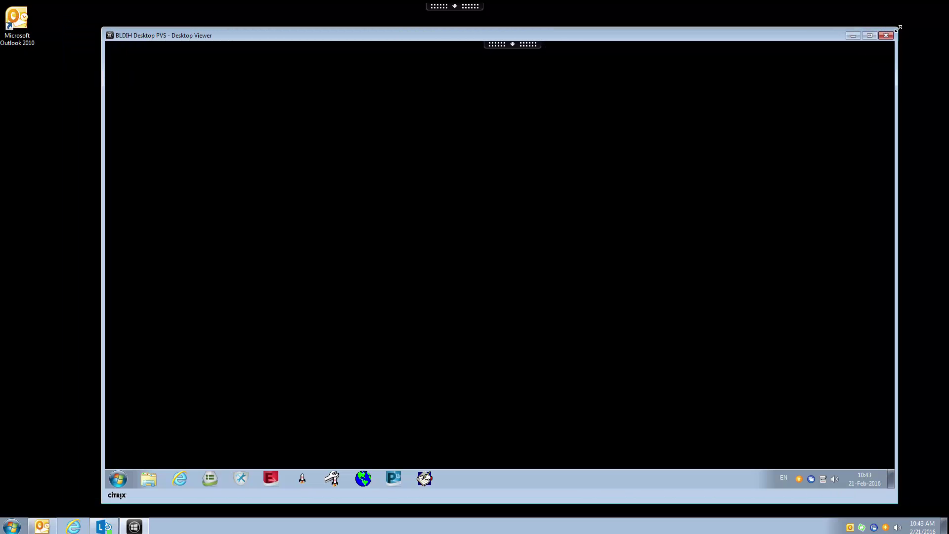
pyautogui.moveTo(895, 28); pyautogui.dragTo(798, 42)
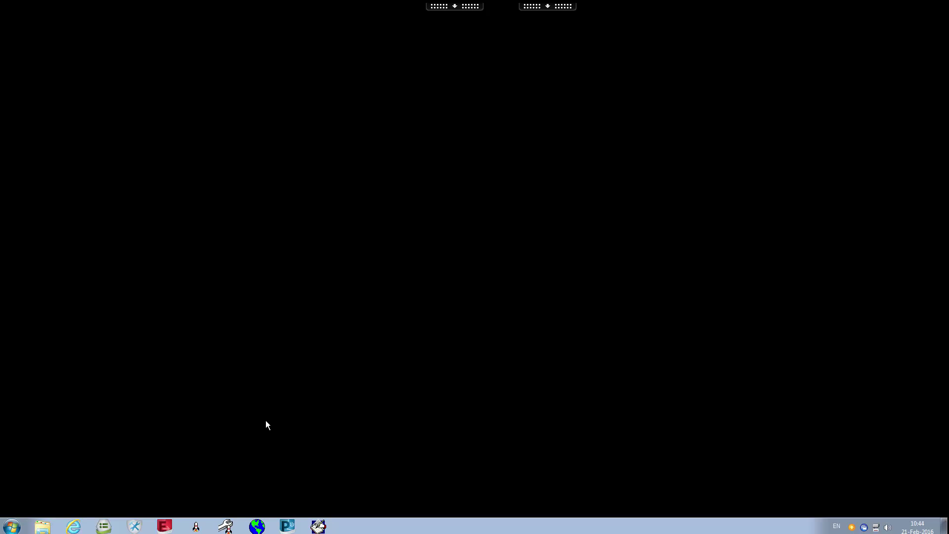
# Step: Open the Cerner BLDIH folder from the remote Start menu's All Programs list
pyautogui.click(12, 526)
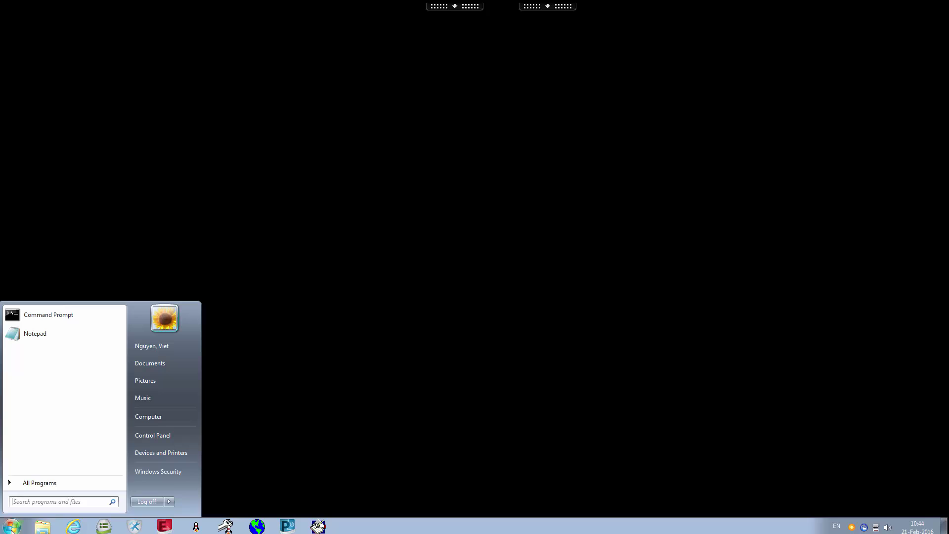
pyautogui.click(43, 484)
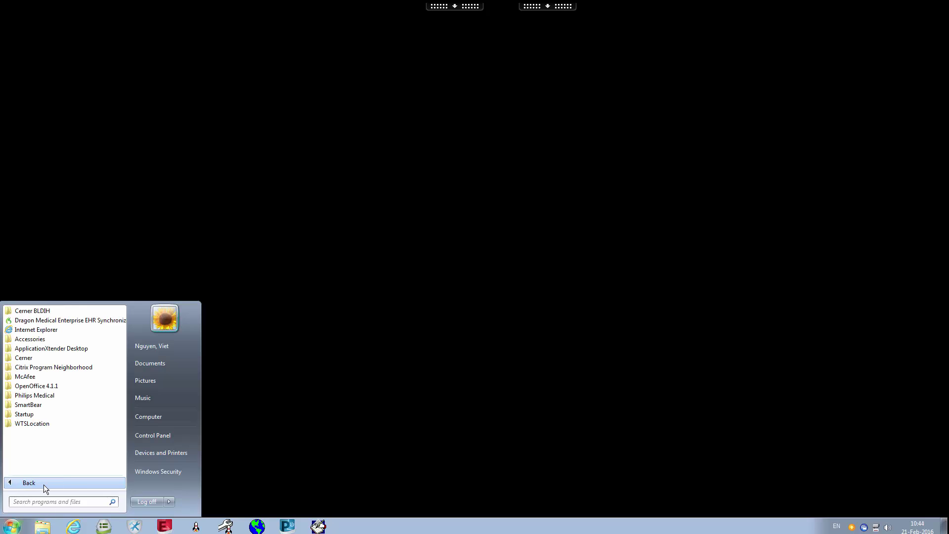
pyautogui.click(46, 311)
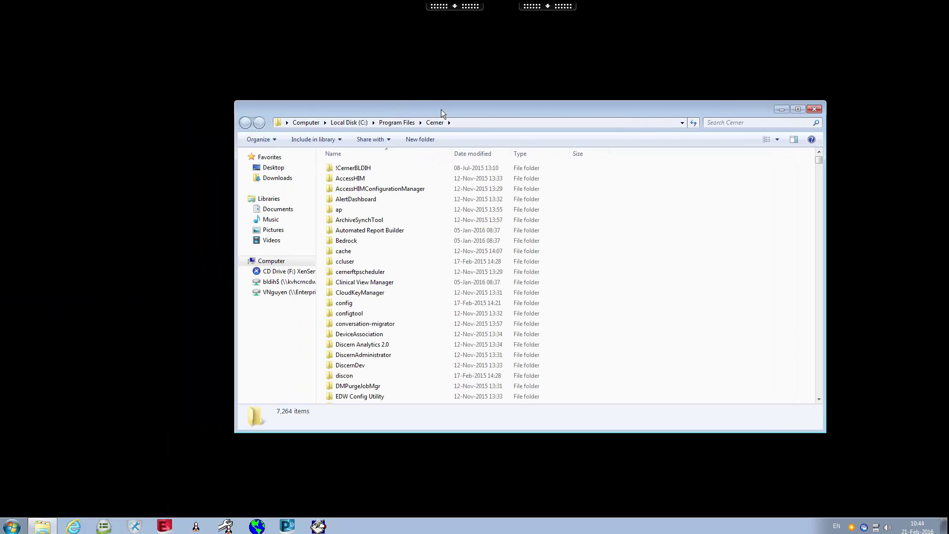
# Step: Maximize the Cerner folder window and browse its contents, including the configtool folder
pyautogui.moveTo(444, 109); pyautogui.dragTo(407, 121)
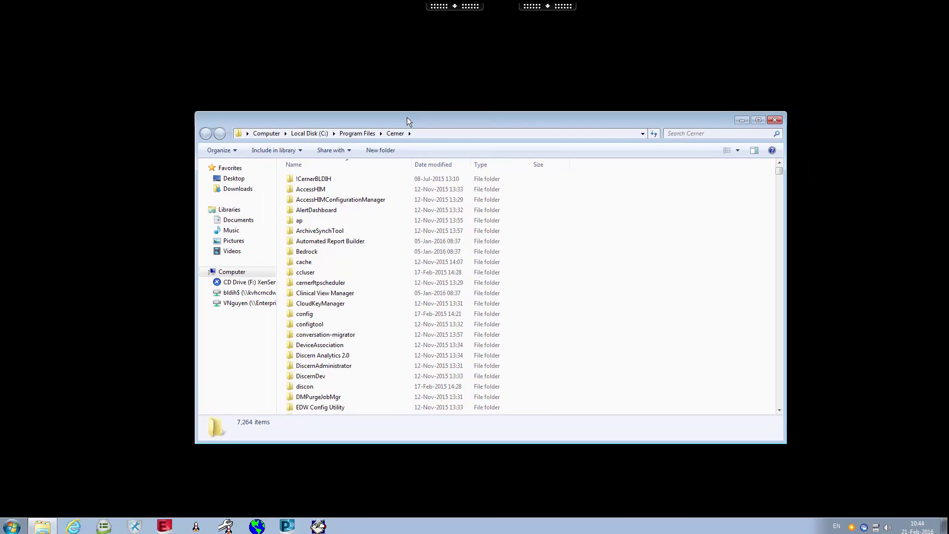
pyautogui.moveTo(409, 119); pyautogui.dragTo(450, 113)
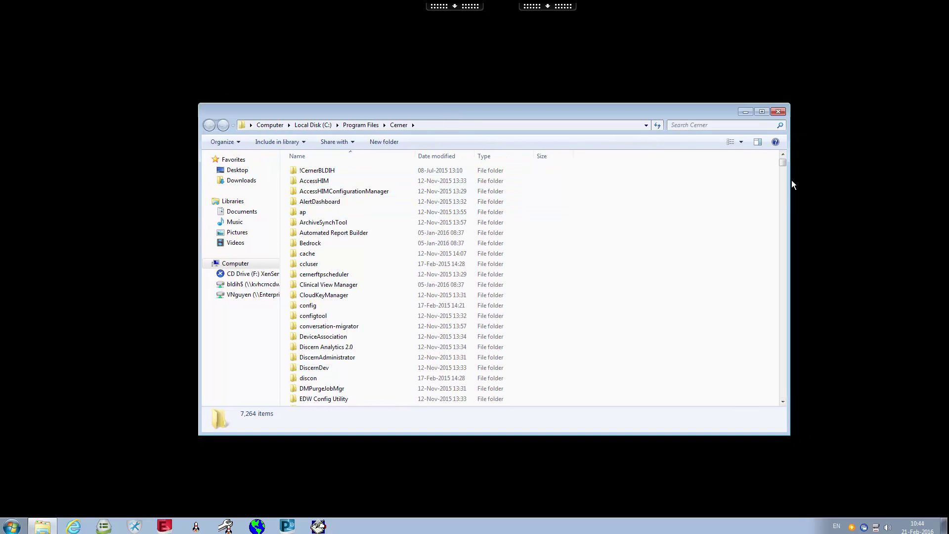
pyautogui.doubleClick(632, 116)
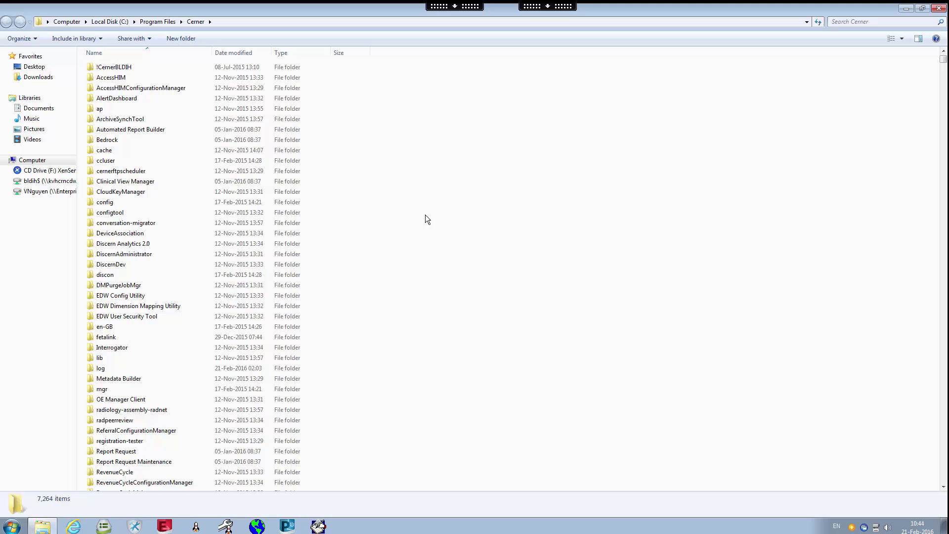
pyautogui.click(365, 212)
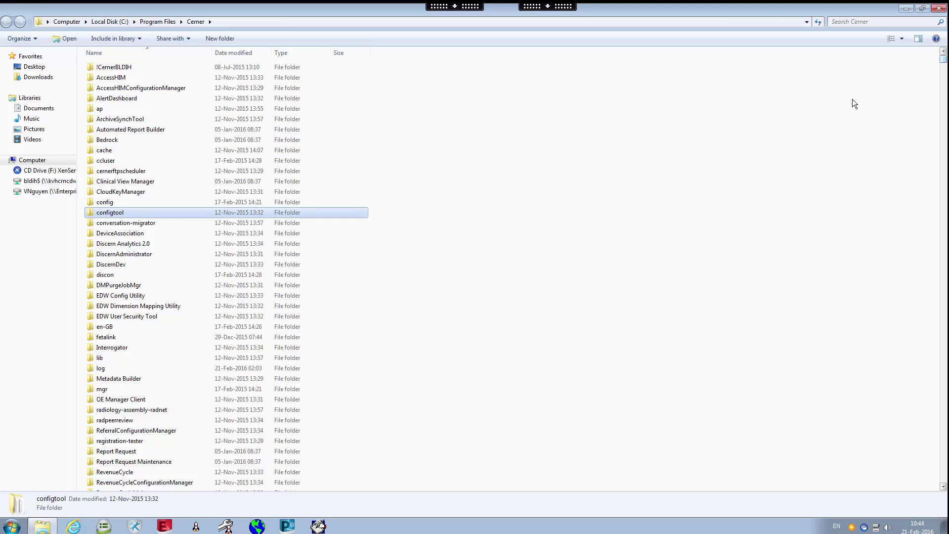
pyautogui.moveTo(944, 60)
pyautogui.mouseDown()
pyautogui.moveTo(945, 427)
pyautogui.moveTo(944, 58)
pyautogui.mouseUp()
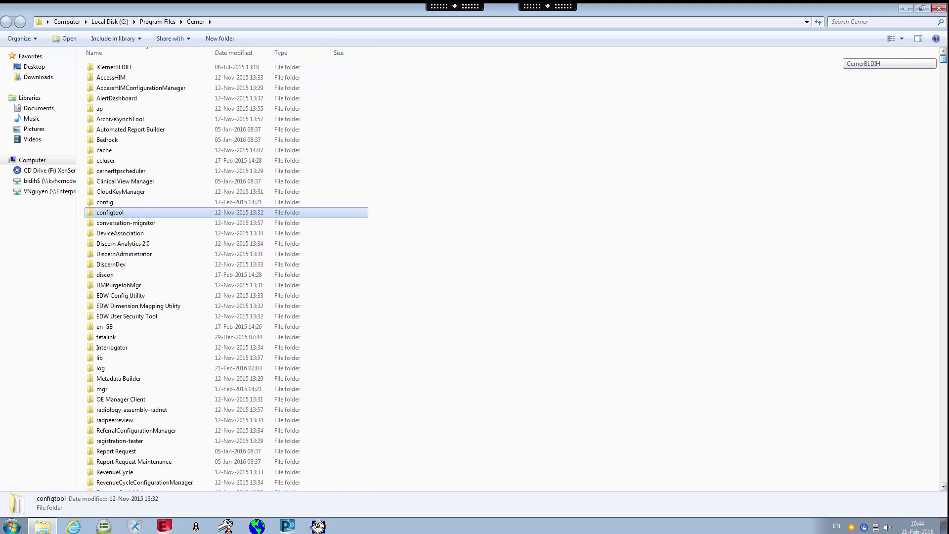
pyautogui.click(483, 241)
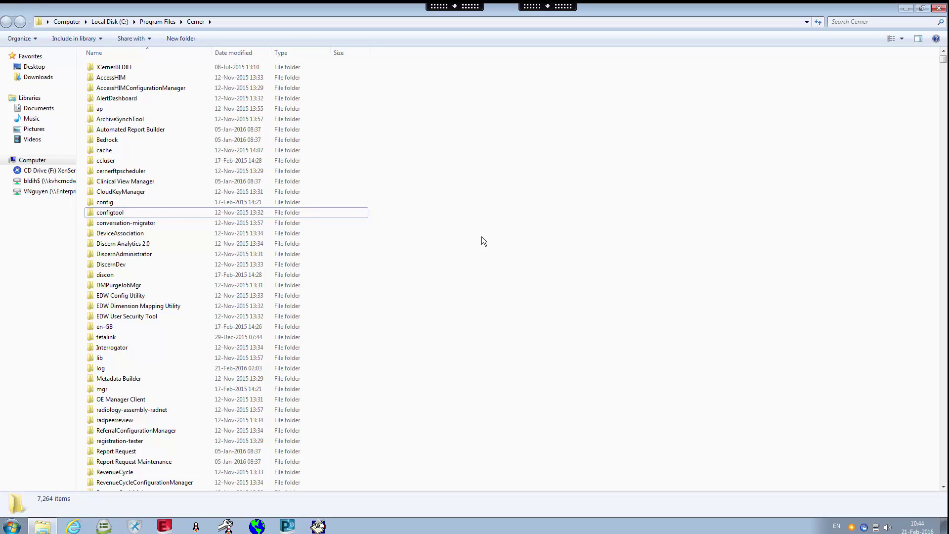
# Step: Jump to dcptools.exe by typing 'dcp' in the Cerner folder and run it
pyautogui.write('dcp')
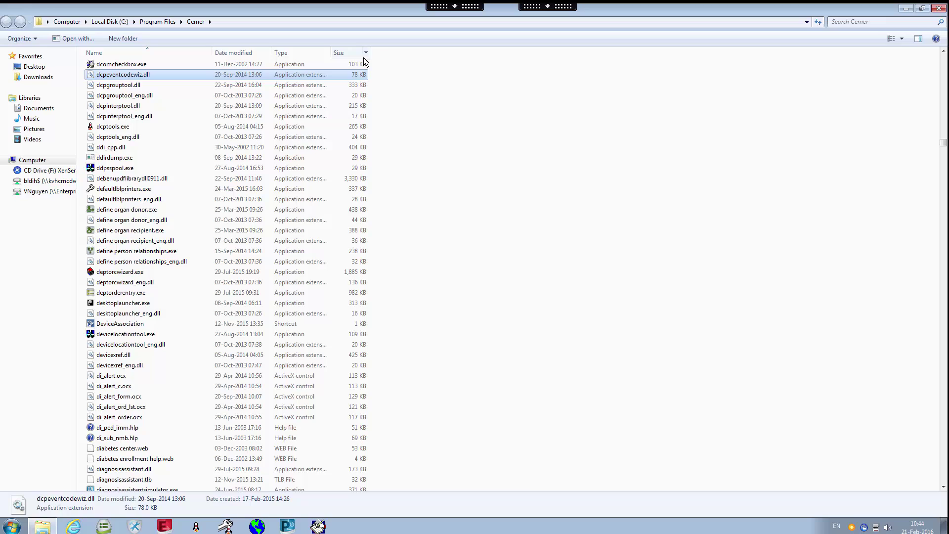
pyautogui.click(133, 127)
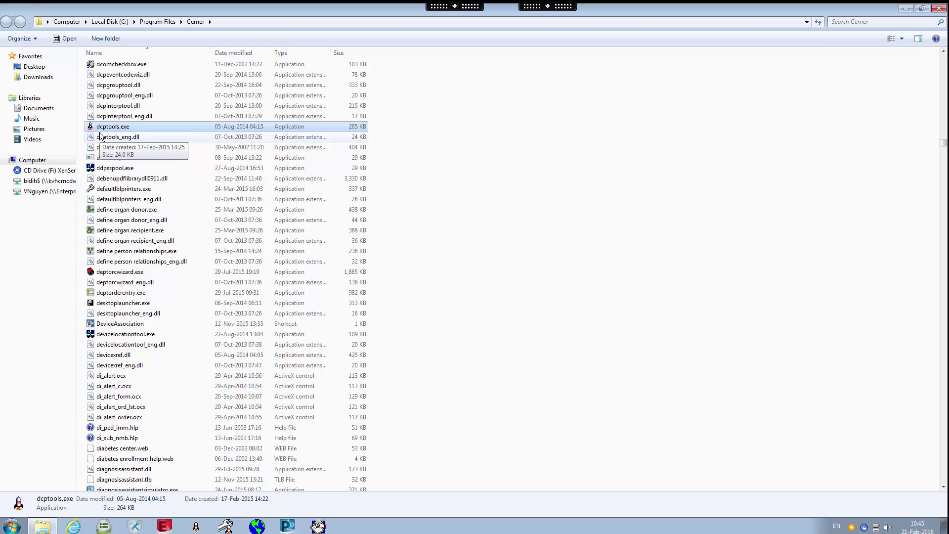
pyautogui.doubleClick(134, 129)
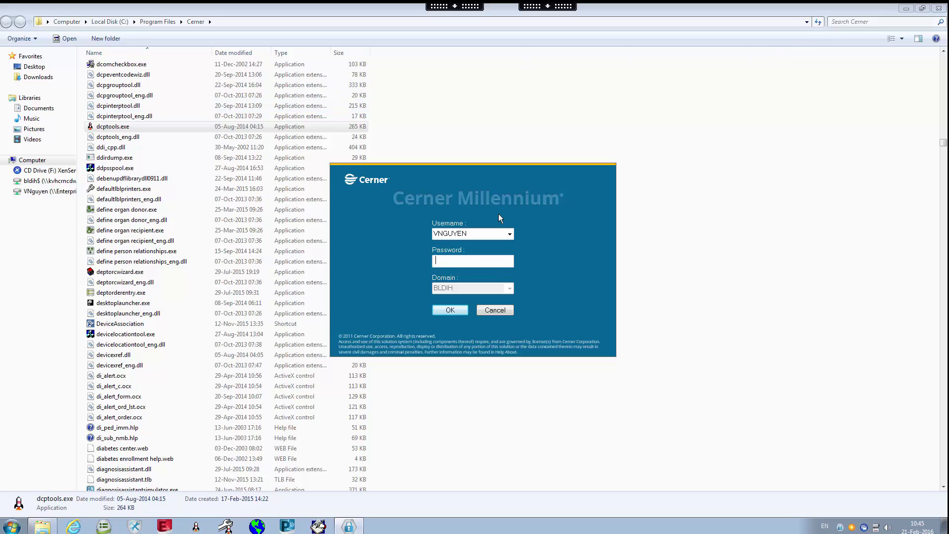
# Step: Log in to Cerner Millennium with the account password and move the opened Database Tools window
pyautogui.moveTo(425, 173); pyautogui.dragTo(454, 218)
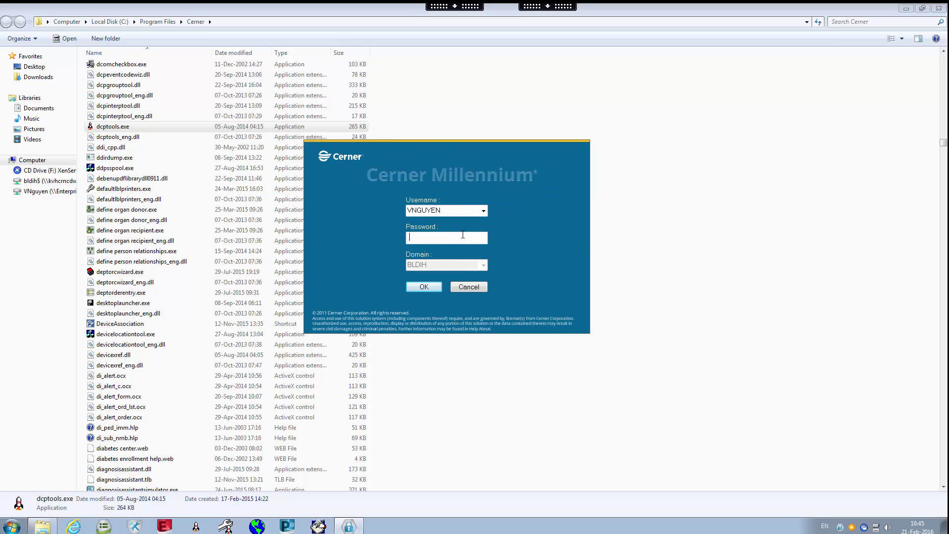
pyautogui.write('*********')
pyautogui.press('Return')
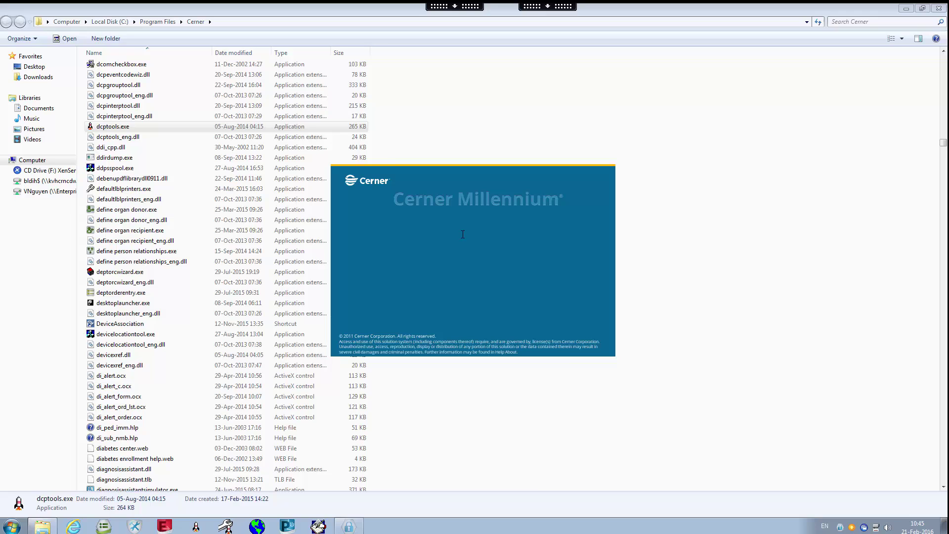
pyautogui.moveTo(459, 148); pyautogui.dragTo(495, 124)
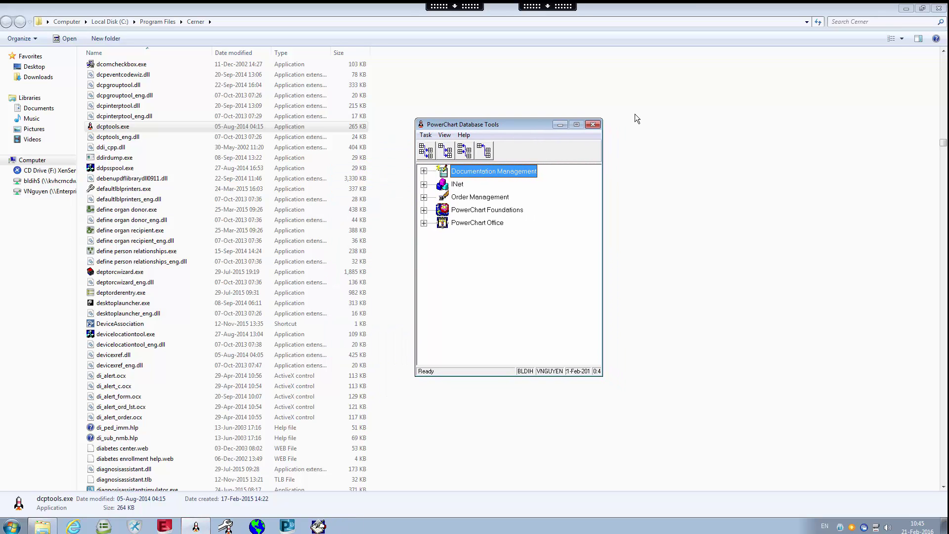
# Step: Minimize Windows Explorer and shift the PowerChart Database Tools window left
pyautogui.click(906, 8)
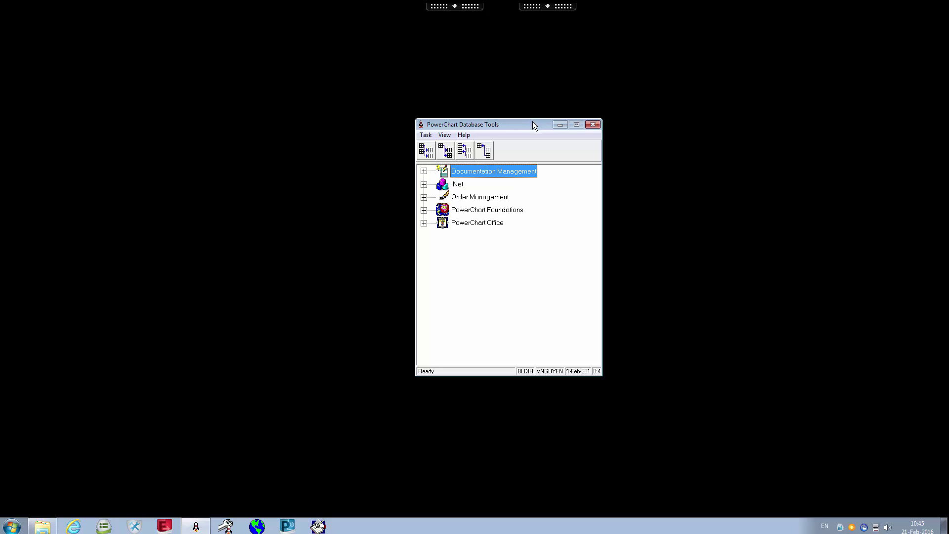
pyautogui.moveTo(533, 121); pyautogui.dragTo(487, 124)
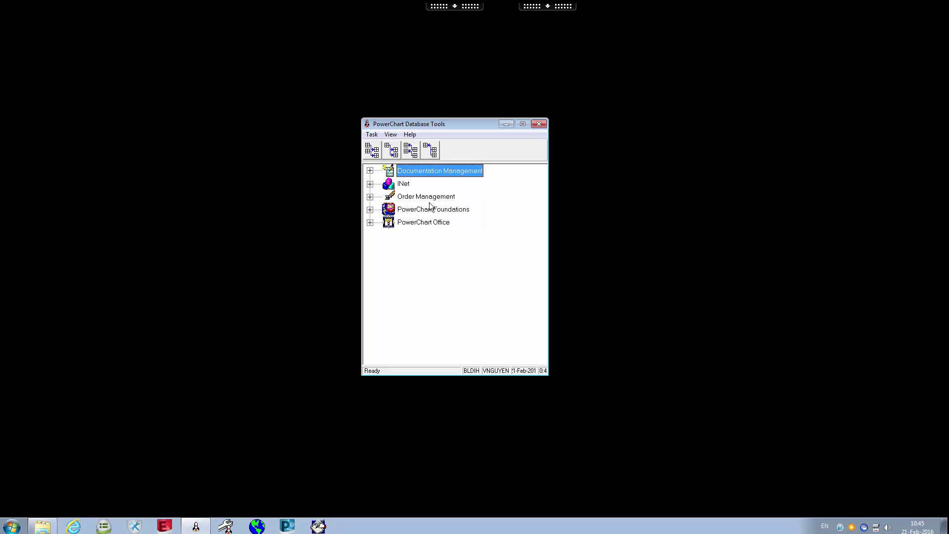
# Step: Expand the Order Management category to show its nine tools
pyautogui.click(404, 197)
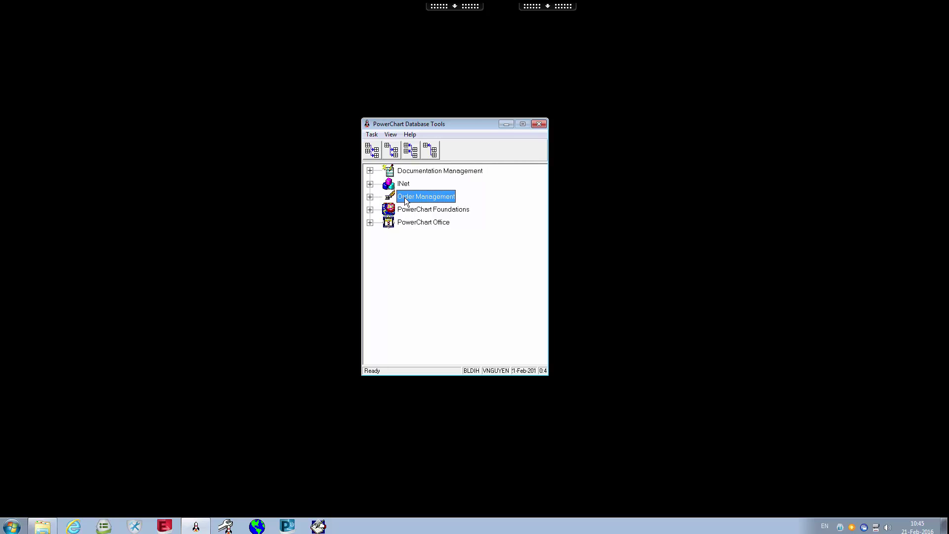
pyautogui.click(370, 196)
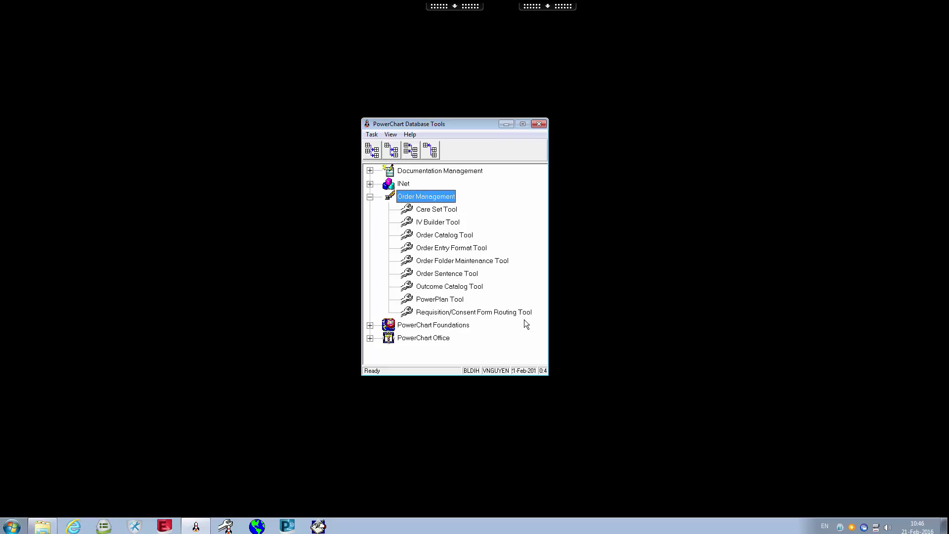
pyautogui.moveTo(452, 126); pyautogui.dragTo(435, 113)
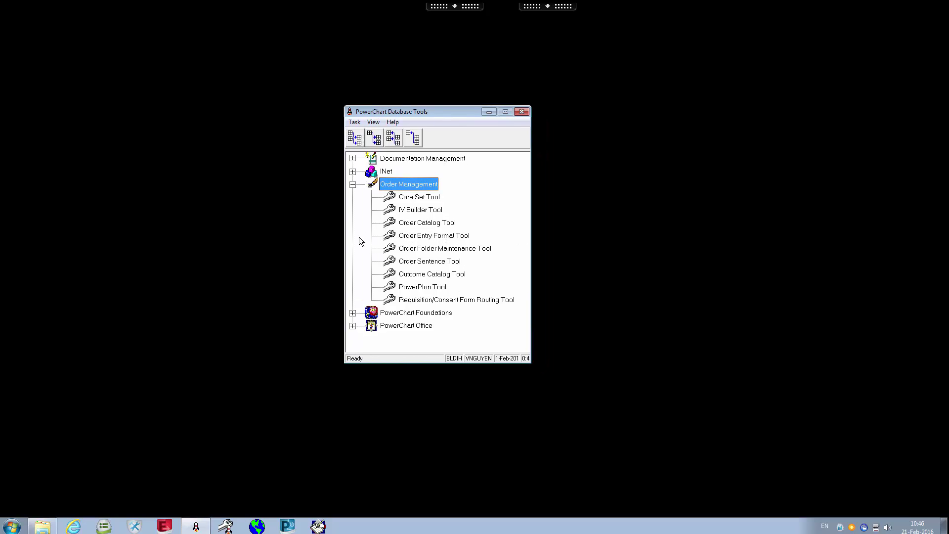
# Step: Select through Order Management's tools, from PowerPlan Tool up to Order Catalog Tool, and reposition the window
pyautogui.click(444, 287)
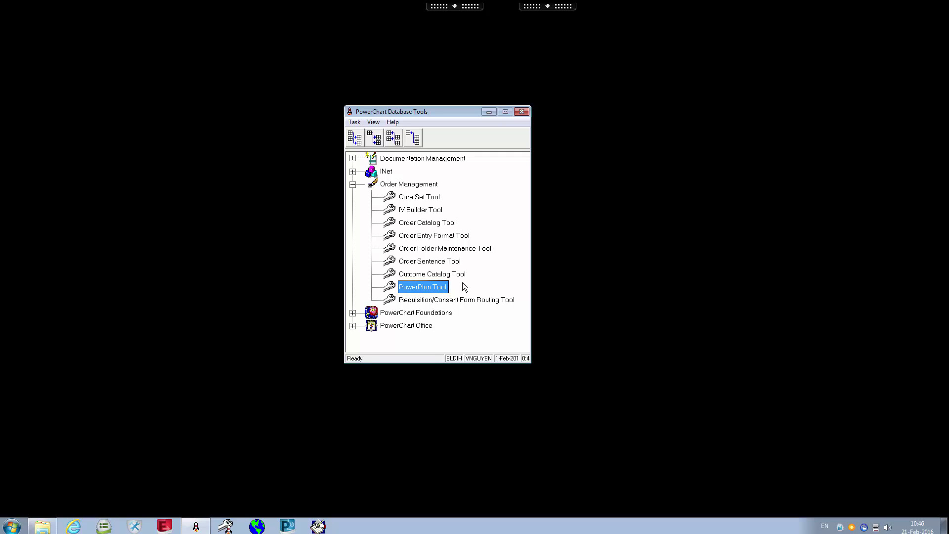
pyautogui.click(441, 264)
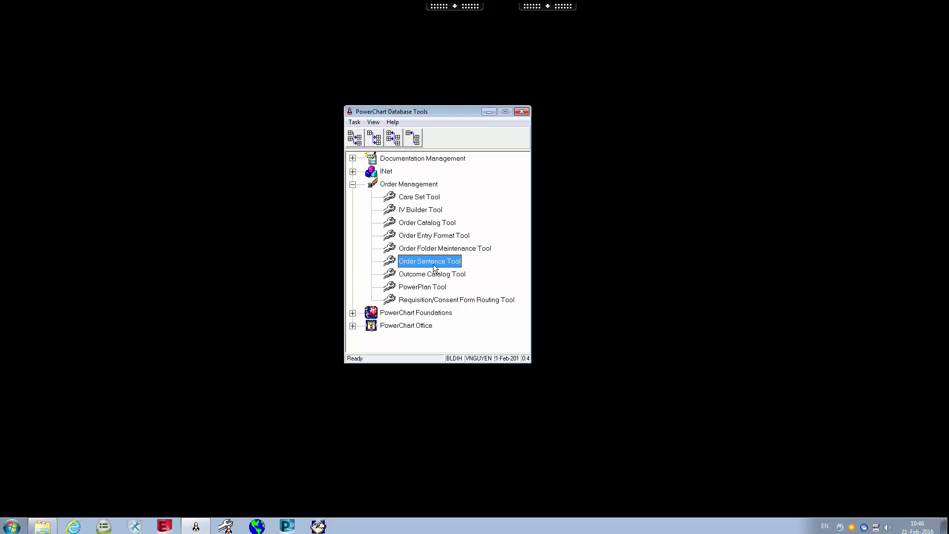
pyautogui.click(435, 251)
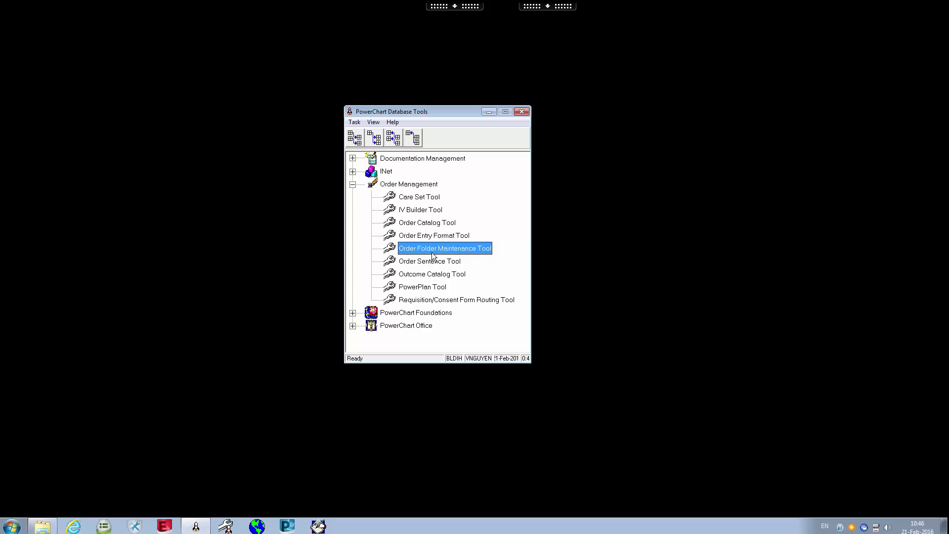
pyautogui.click(432, 238)
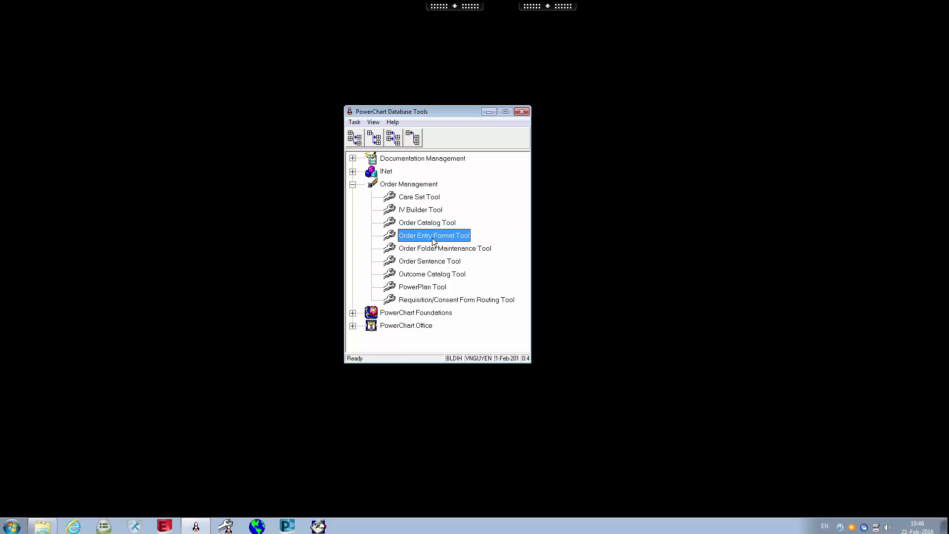
pyautogui.click(434, 223)
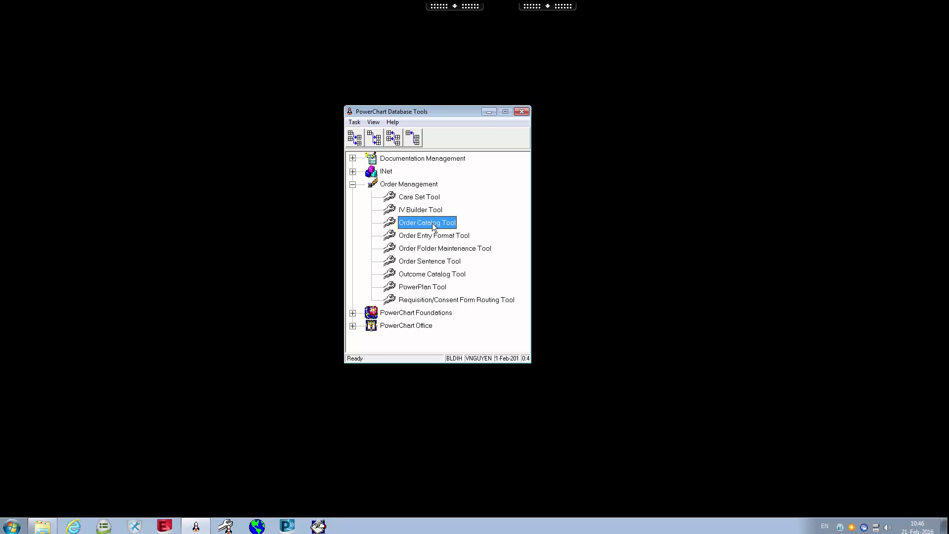
pyautogui.click(425, 248)
pyautogui.click(426, 250)
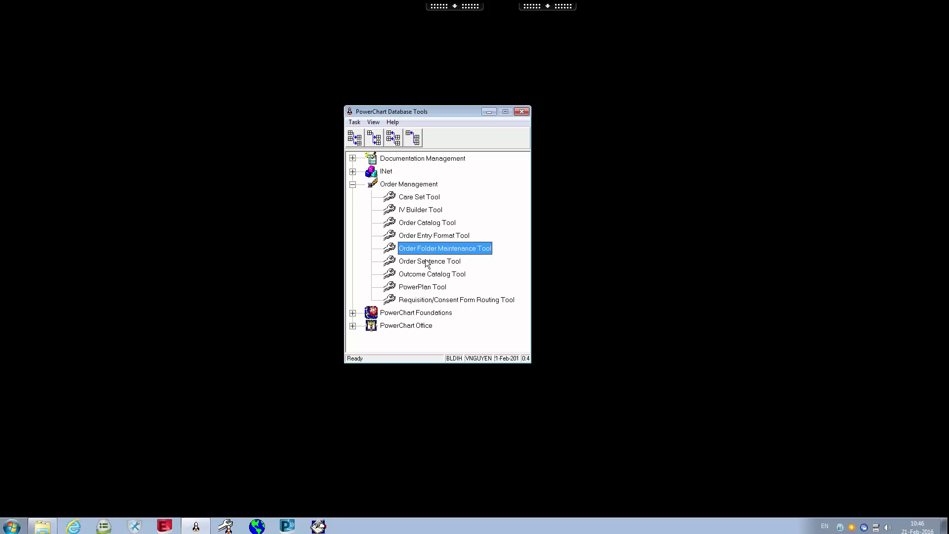
pyautogui.click(433, 233)
pyautogui.click(433, 252)
pyautogui.click(435, 261)
pyautogui.click(448, 289)
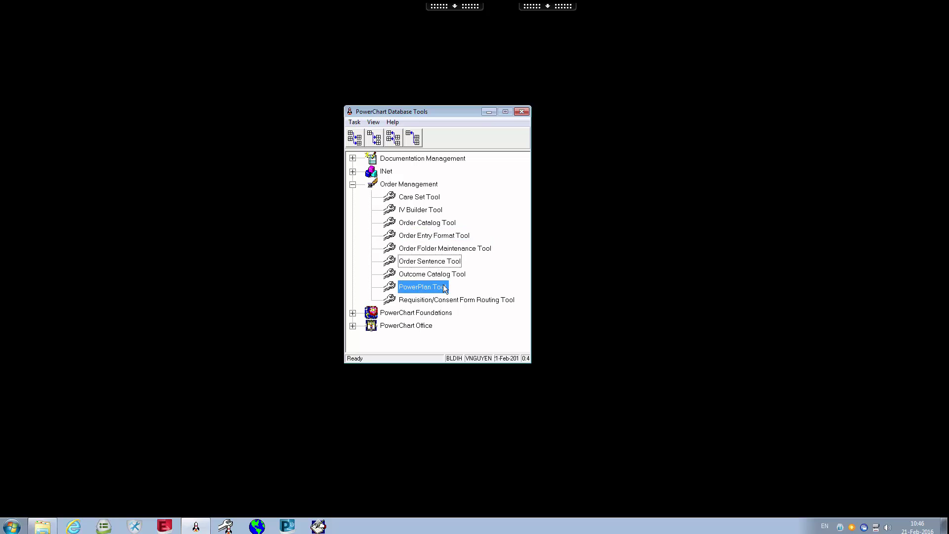
pyautogui.moveTo(437, 114); pyautogui.dragTo(504, 125)
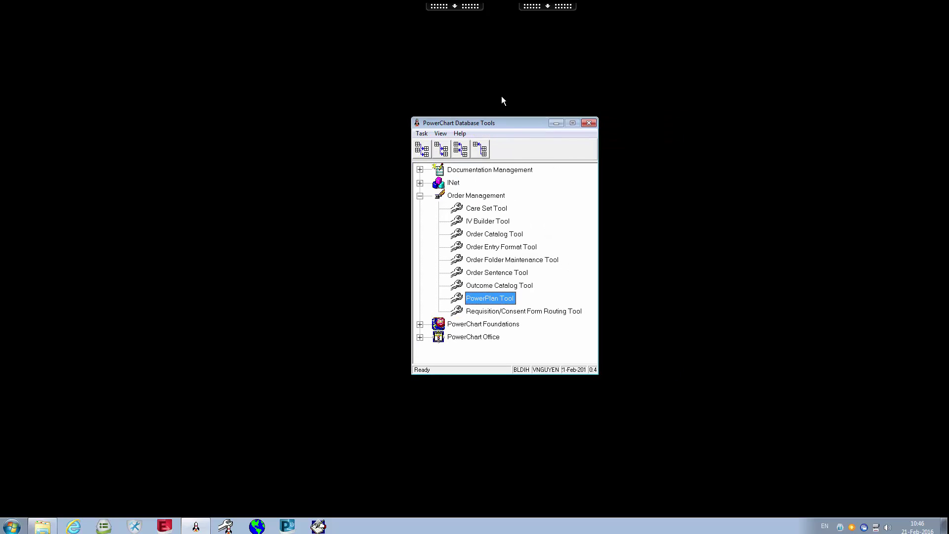